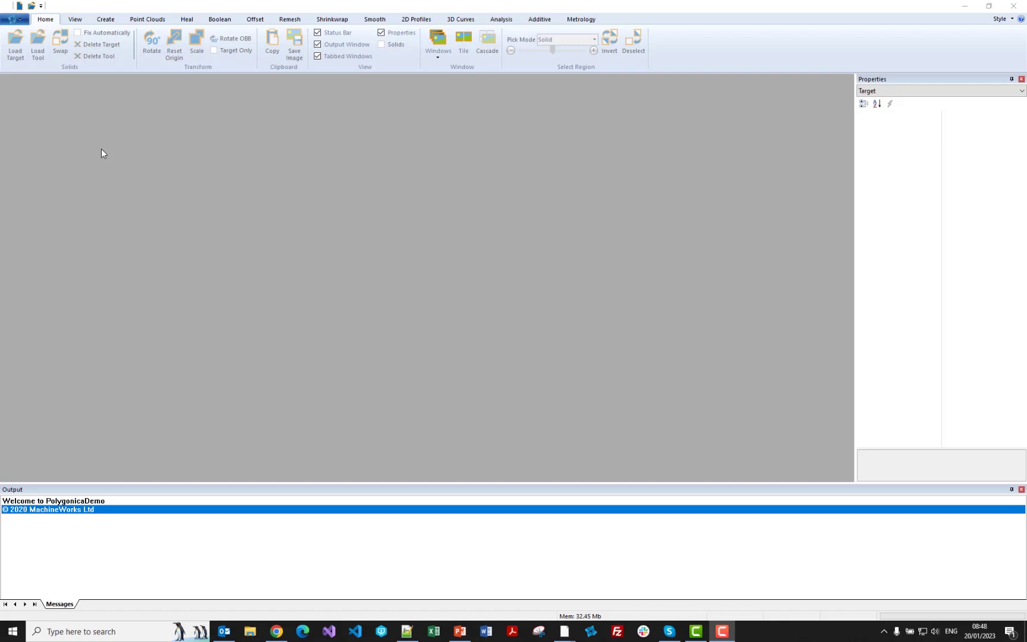
# Load Part.stl as the target mesh and inspect its rough 347361-face surface
pyautogui.click(54, 38)
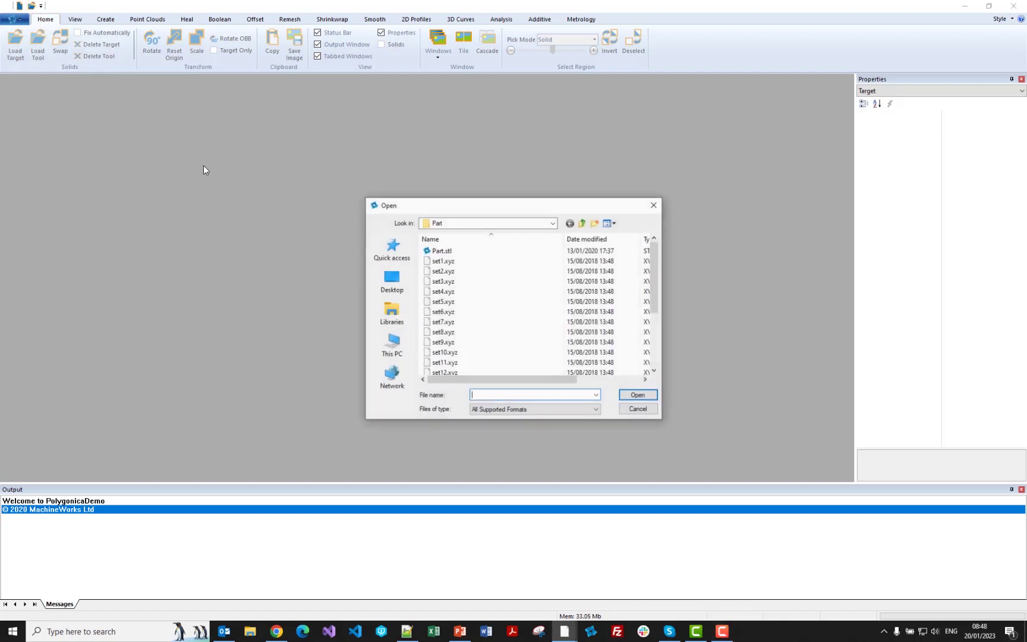
pyautogui.click(445, 252)
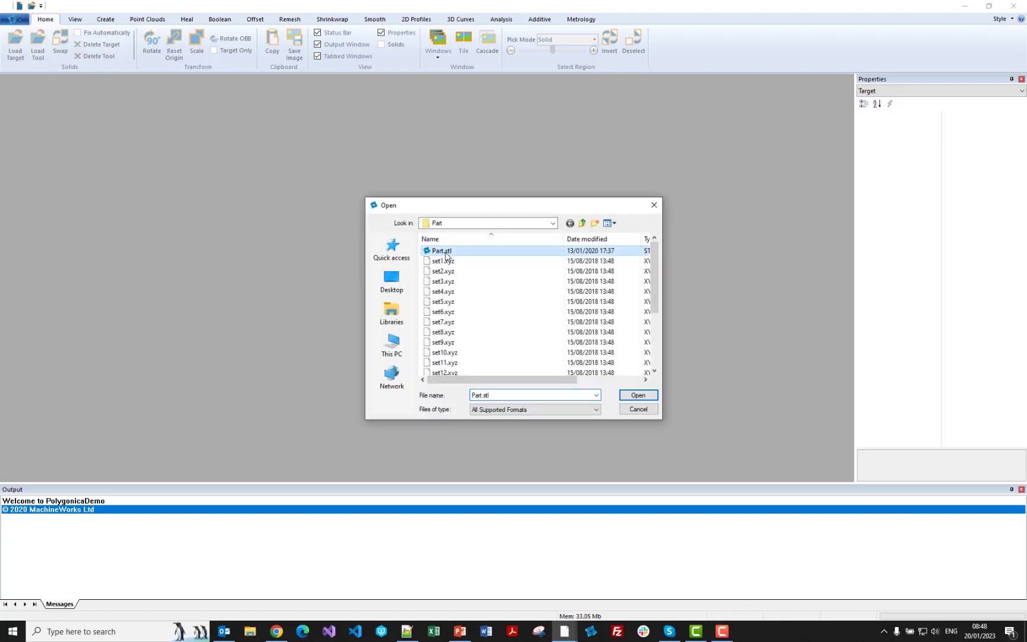
pyautogui.click(637, 397)
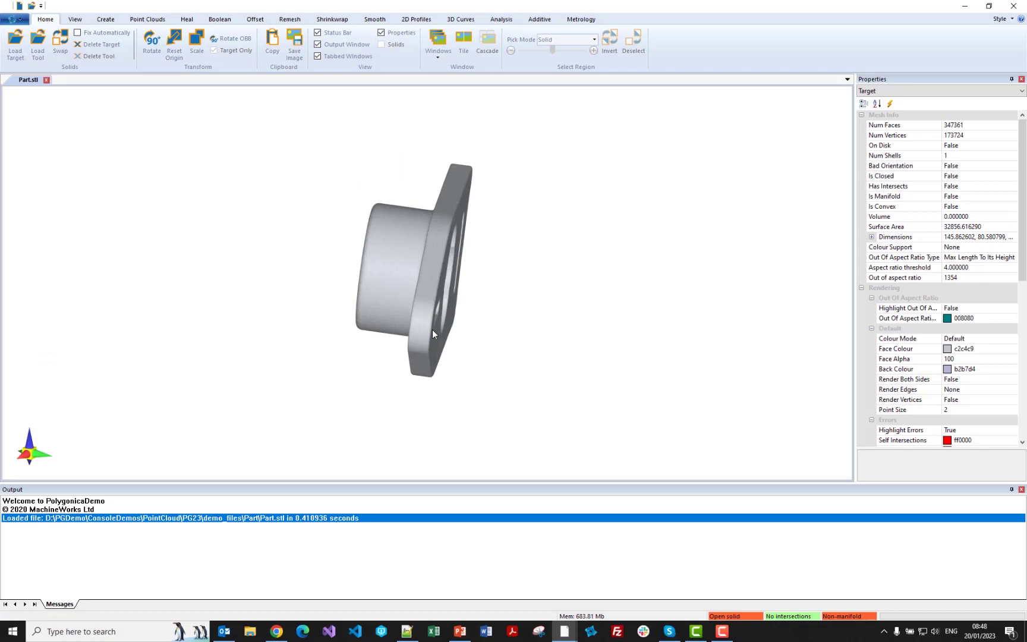
pyautogui.moveTo(432, 329); pyautogui.dragTo(470, 314, button='middle')
pyautogui.moveTo(349, 319); pyautogui.dragTo(423, 302, button='middle')
pyautogui.scroll(5, 423, 302)
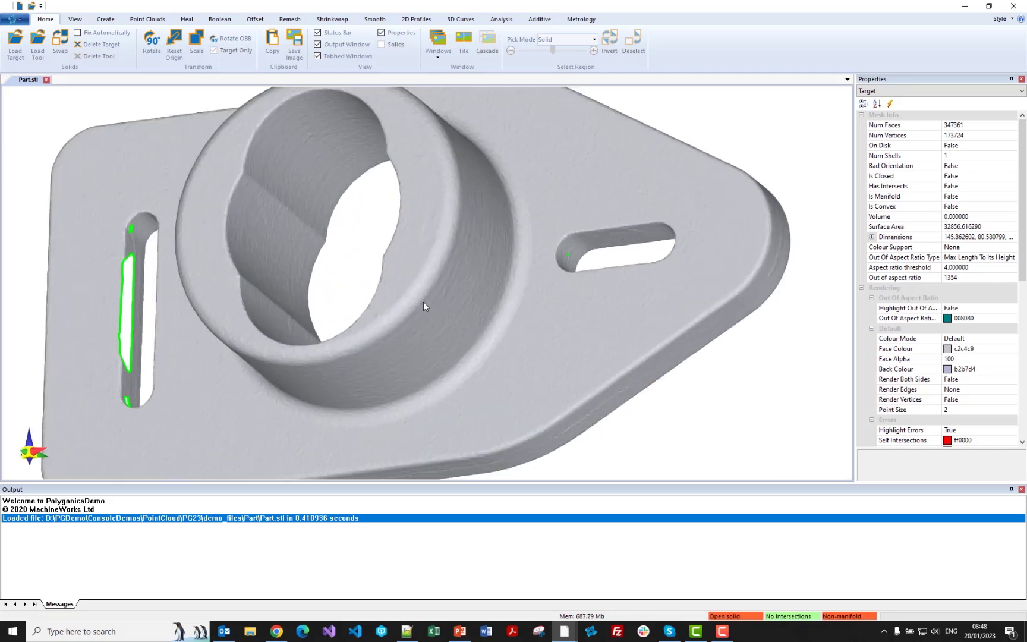
pyautogui.scroll(5, 423, 305)
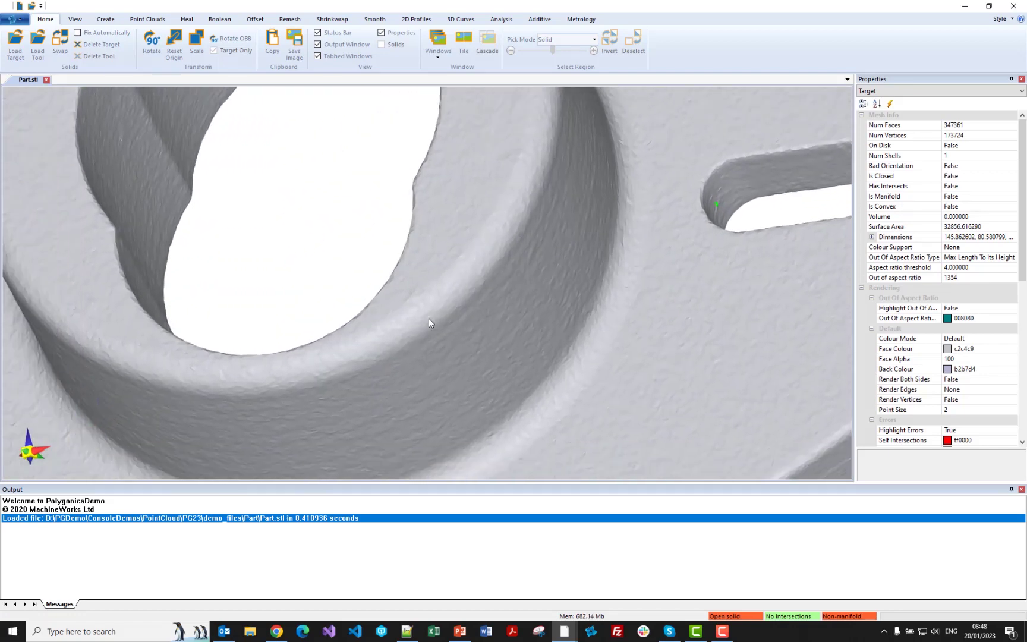
pyautogui.scroll(-5, 429, 323)
pyautogui.scroll(3, 431, 321)
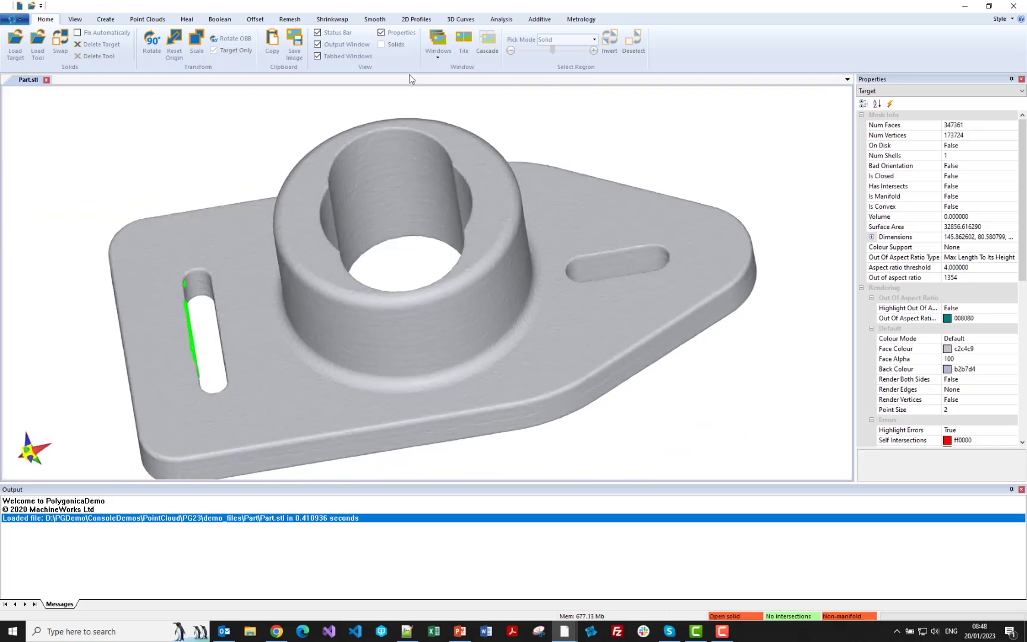
# Denoise the part mesh from the Smooth tab and zoom in on the smoothed surface
pyautogui.click(375, 19)
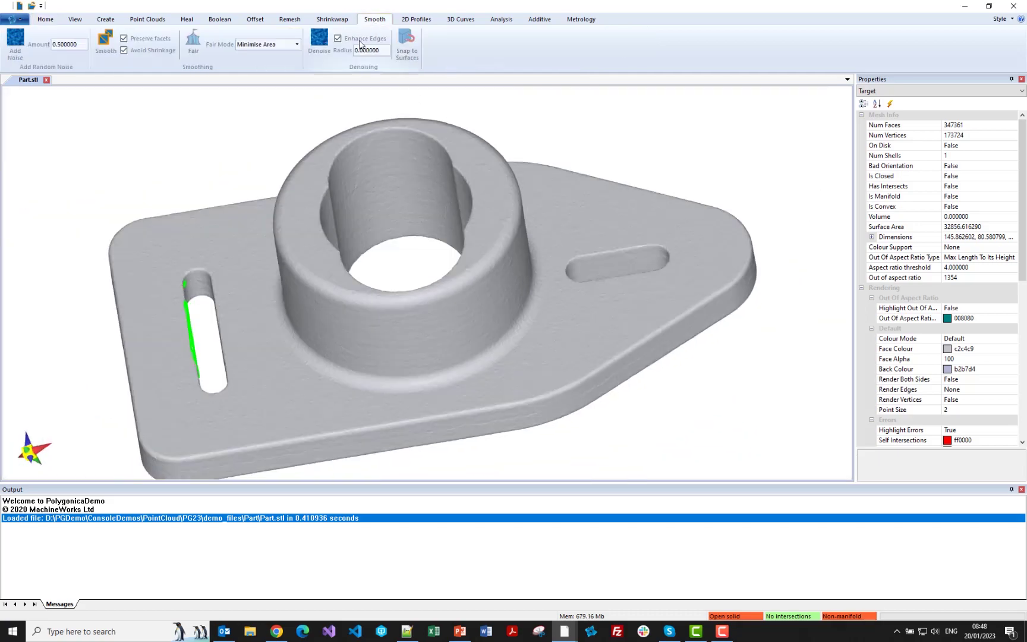
pyautogui.click(319, 39)
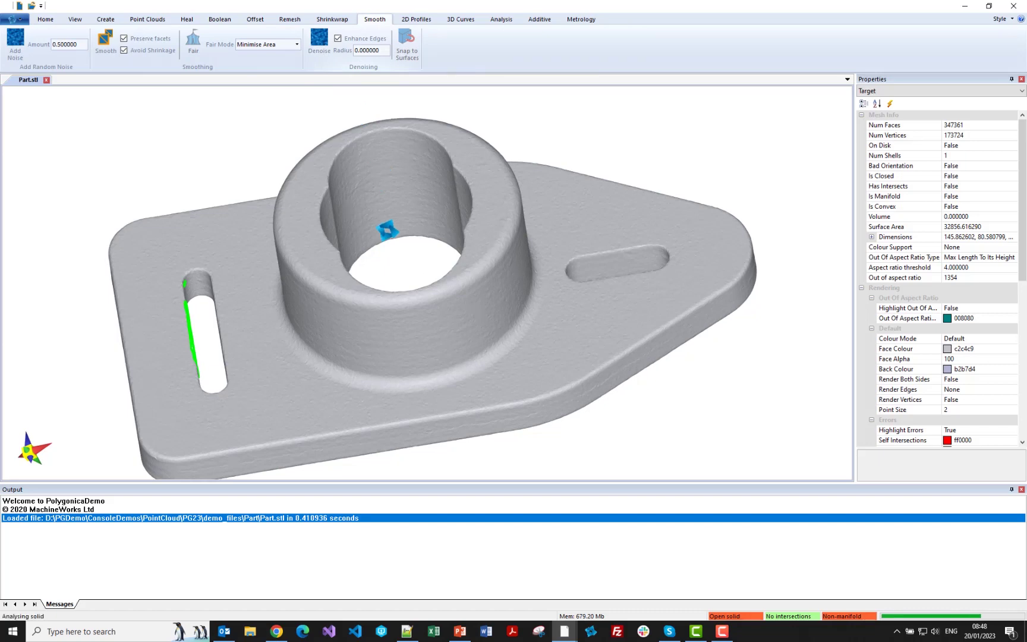
pyautogui.scroll(10, 333, 272)
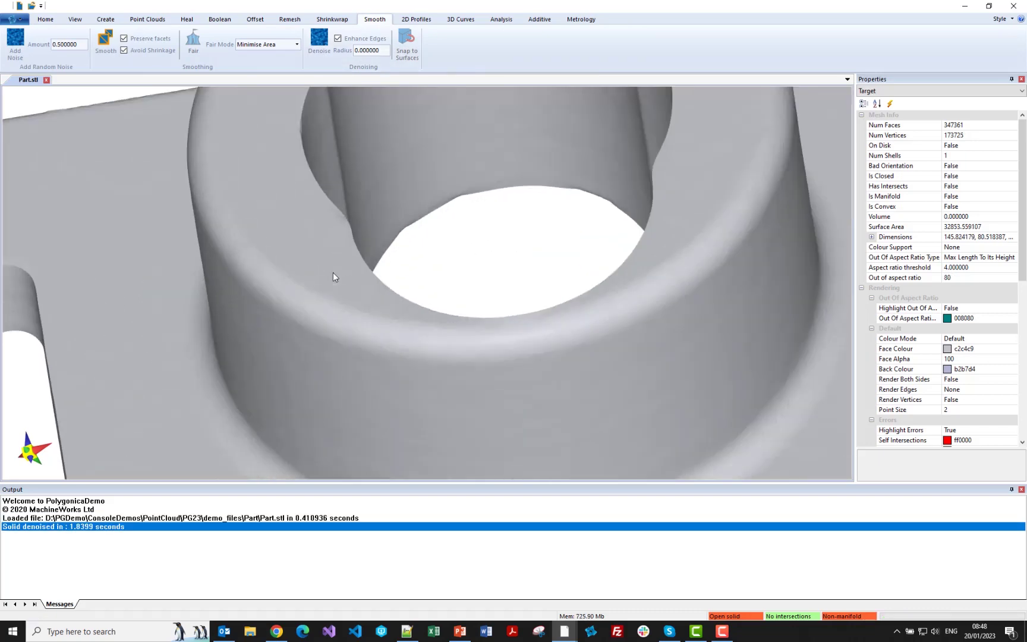
pyautogui.scroll(-2, 289, 302)
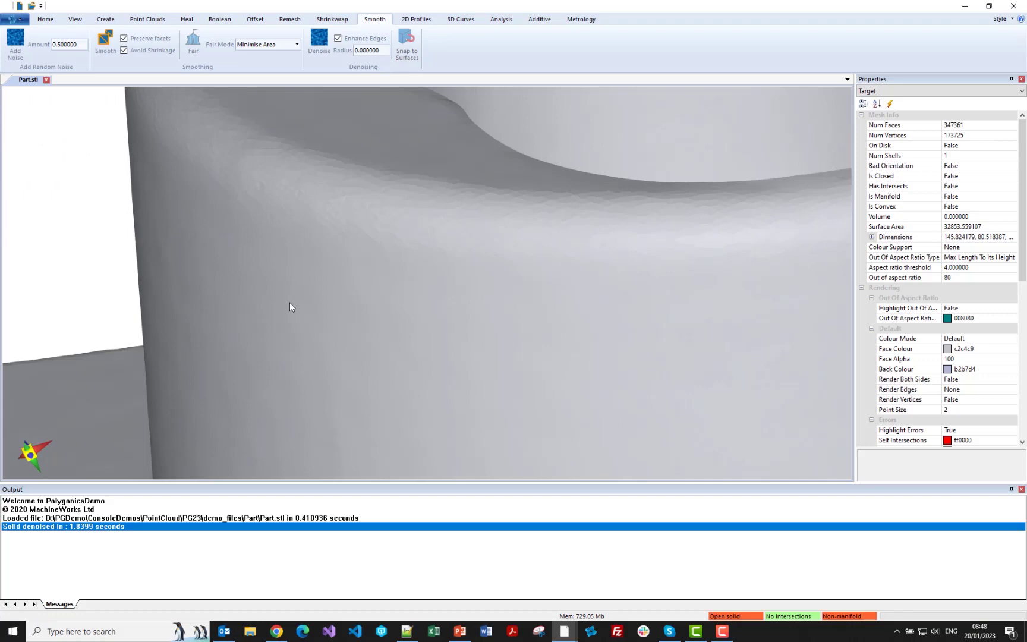
pyautogui.rightClick(289, 302)
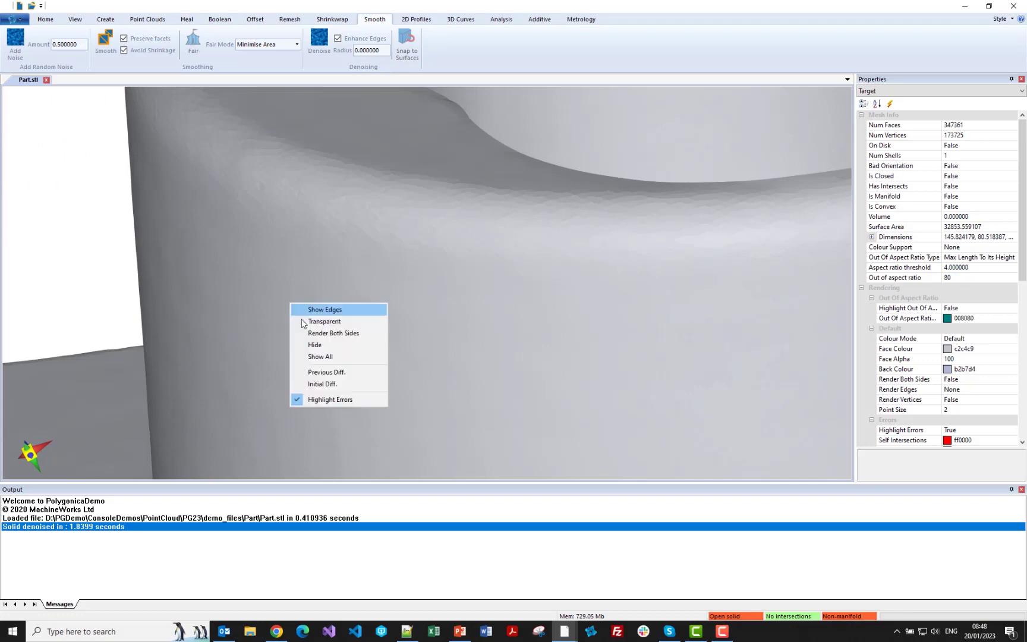
# Start an Initial Diff side-by-side comparison with mesh edges shown in both panes
pyautogui.click(311, 384)
pyautogui.moveTo(299, 349); pyautogui.dragTo(276, 248)
pyautogui.scroll(-2, 287, 293)
pyautogui.rightClick(276, 245)
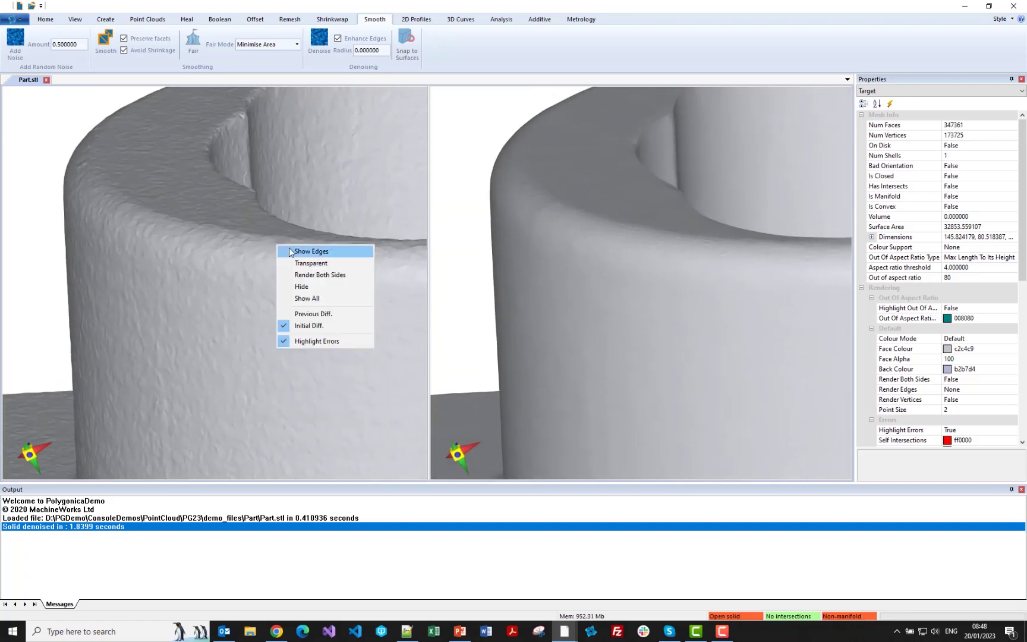
pyautogui.click(289, 248)
pyautogui.rightClick(586, 283)
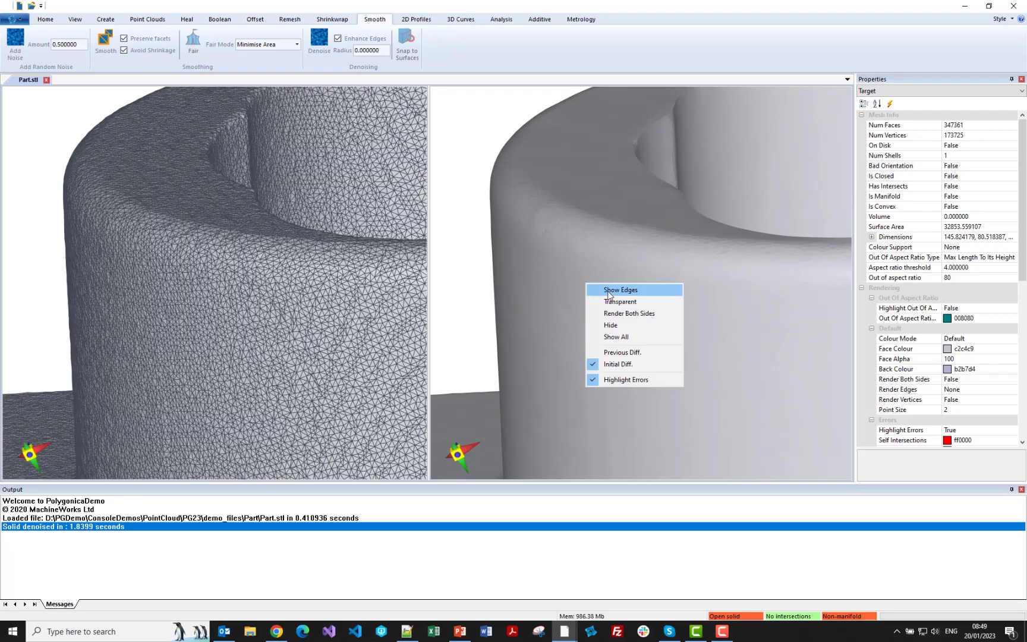
pyautogui.click(606, 290)
# Zoom, pan and orbit both panes to compare the meshes around the boss
pyautogui.scroll(3, 365, 274)
pyautogui.scroll(6, 365, 275)
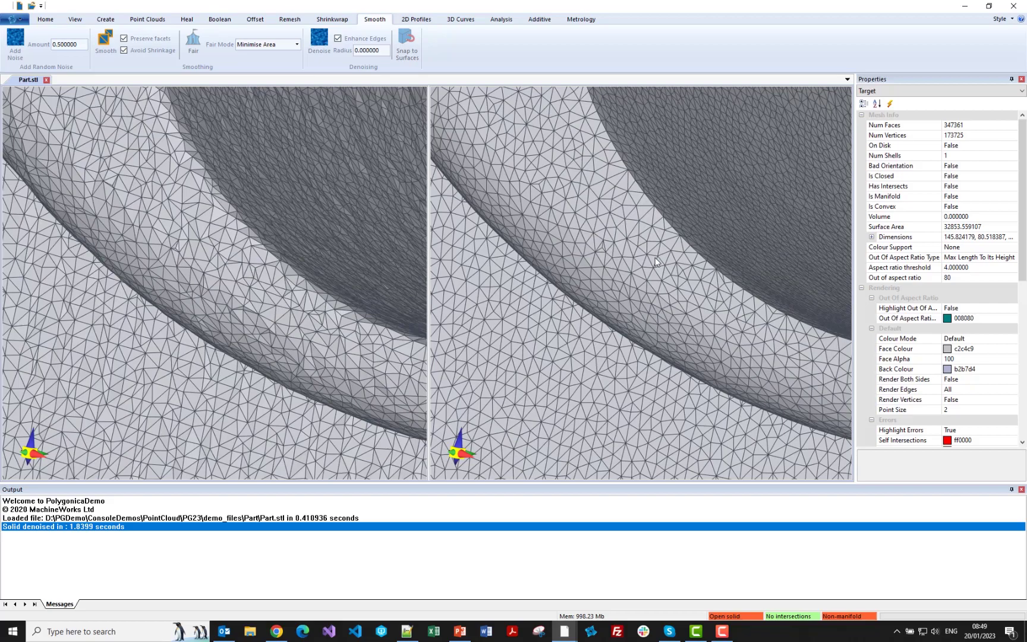
pyautogui.scroll(5, 606, 300)
pyautogui.scroll(2, 612, 294)
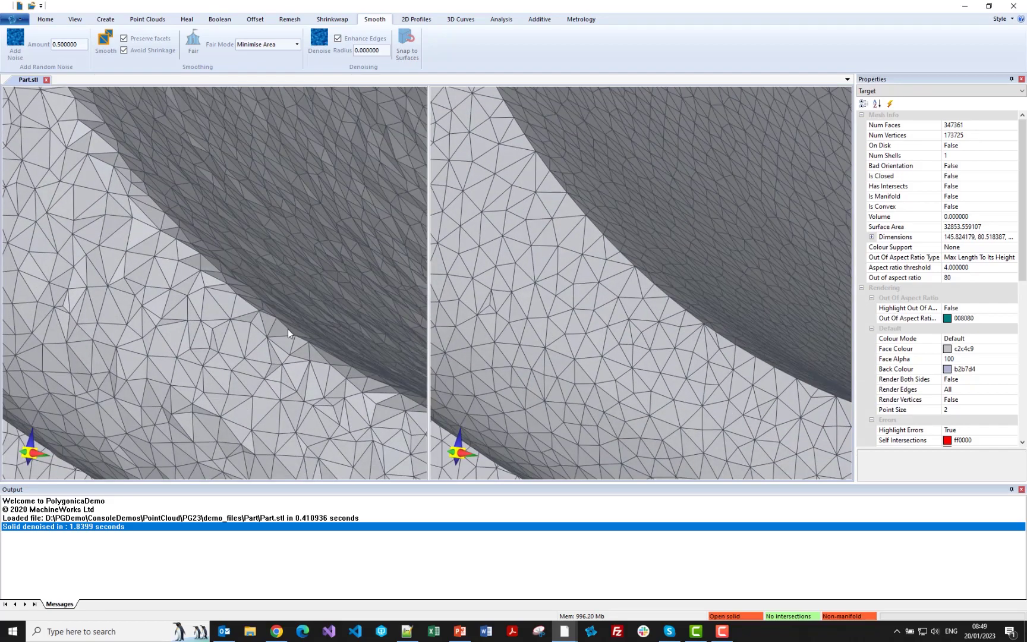
pyautogui.moveTo(288, 329); pyautogui.dragTo(281, 318, button='middle')
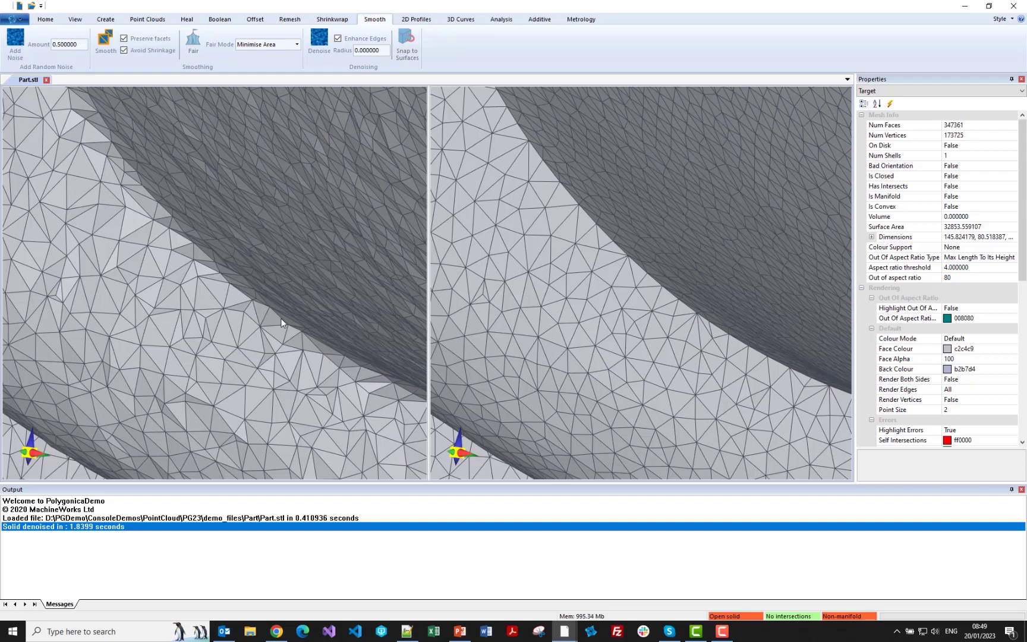
pyautogui.scroll(-8, 281, 317)
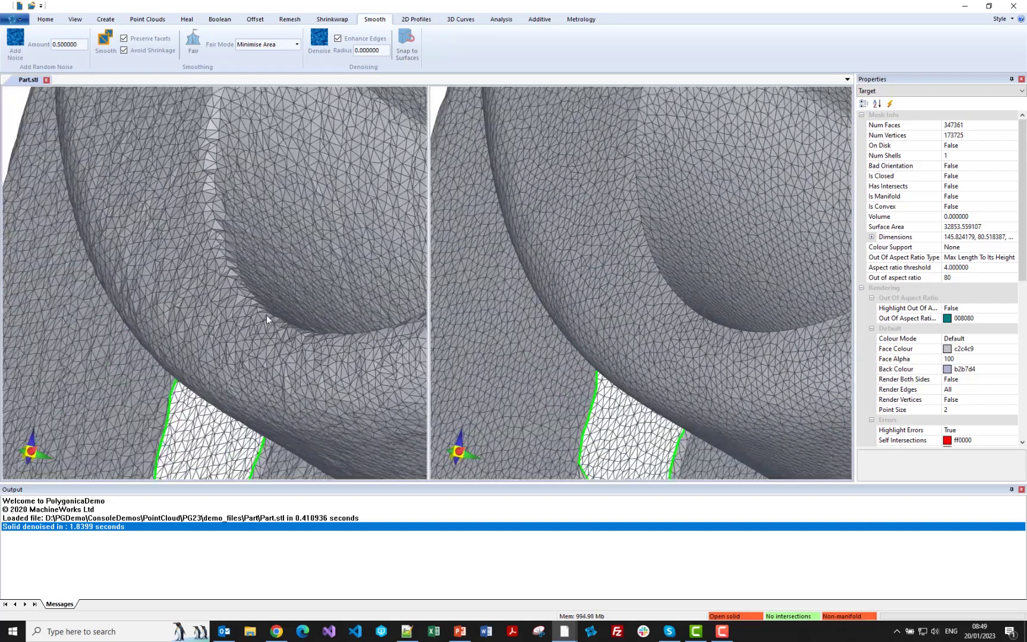
pyautogui.scroll(6, 278, 319)
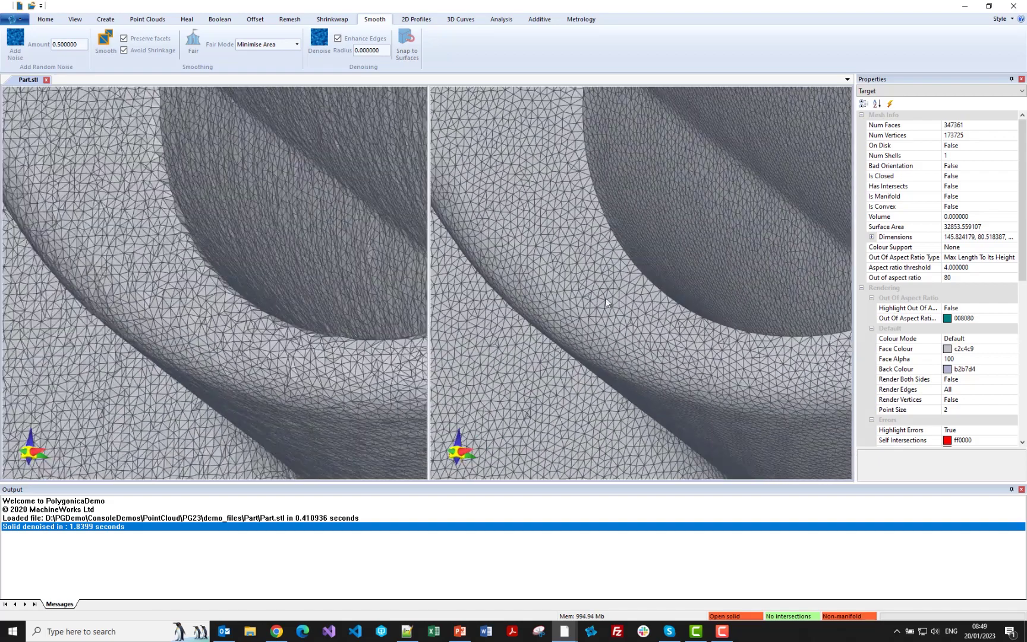
pyautogui.scroll(-8, 576, 307)
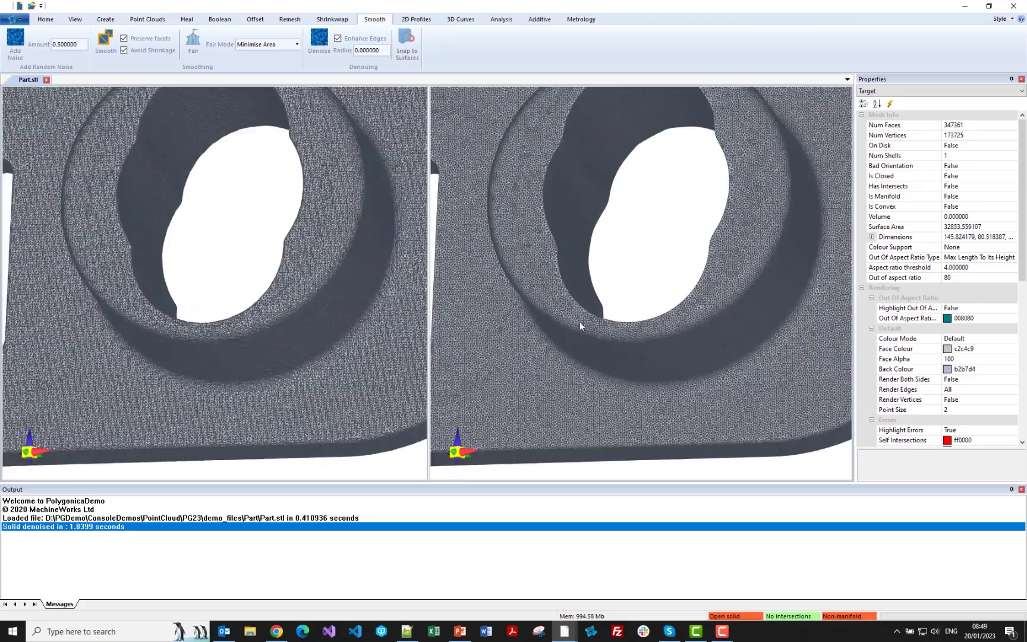
pyautogui.moveTo(579, 321); pyautogui.dragTo(591, 268, button='middle')
# Hide edges in both panes, turn off Highlight Errors and end the Initial Diff comparison
pyautogui.rightClick(370, 311)
pyautogui.click(392, 319)
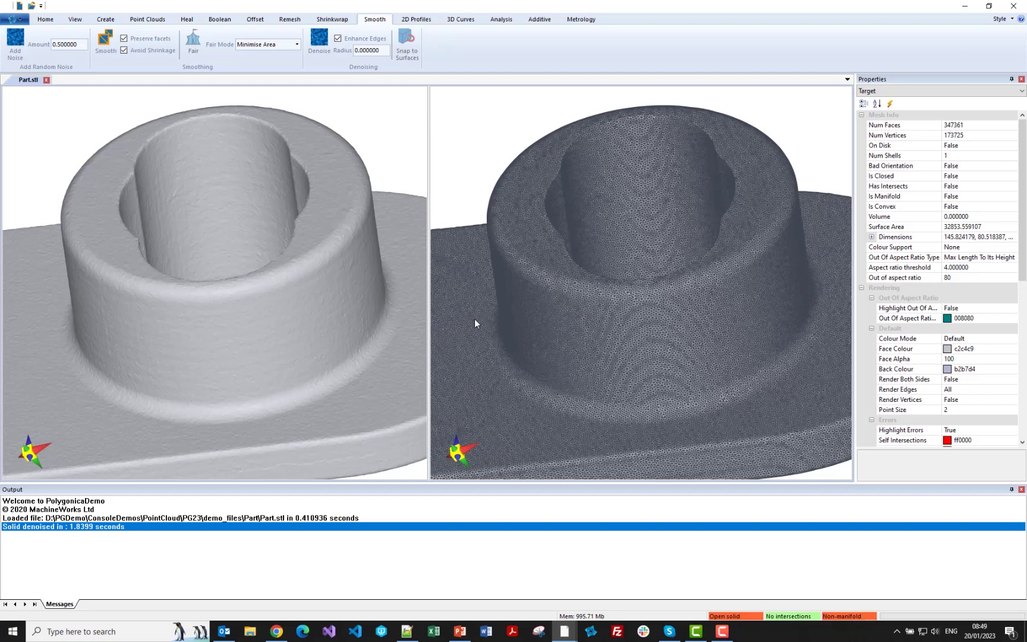
pyautogui.rightClick(515, 318)
pyautogui.click(552, 415)
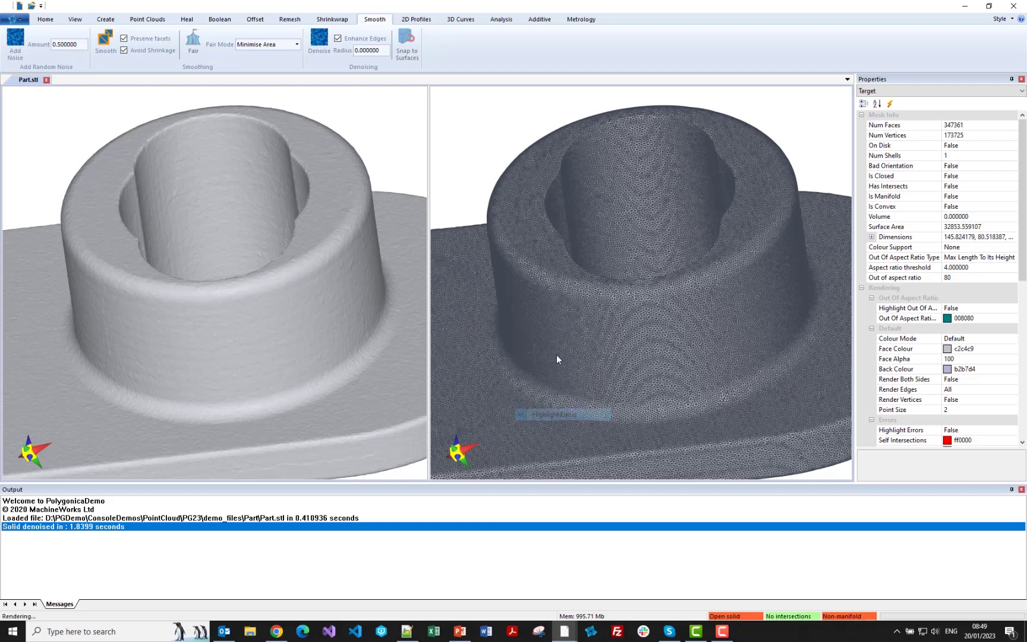
pyautogui.rightClick(560, 347)
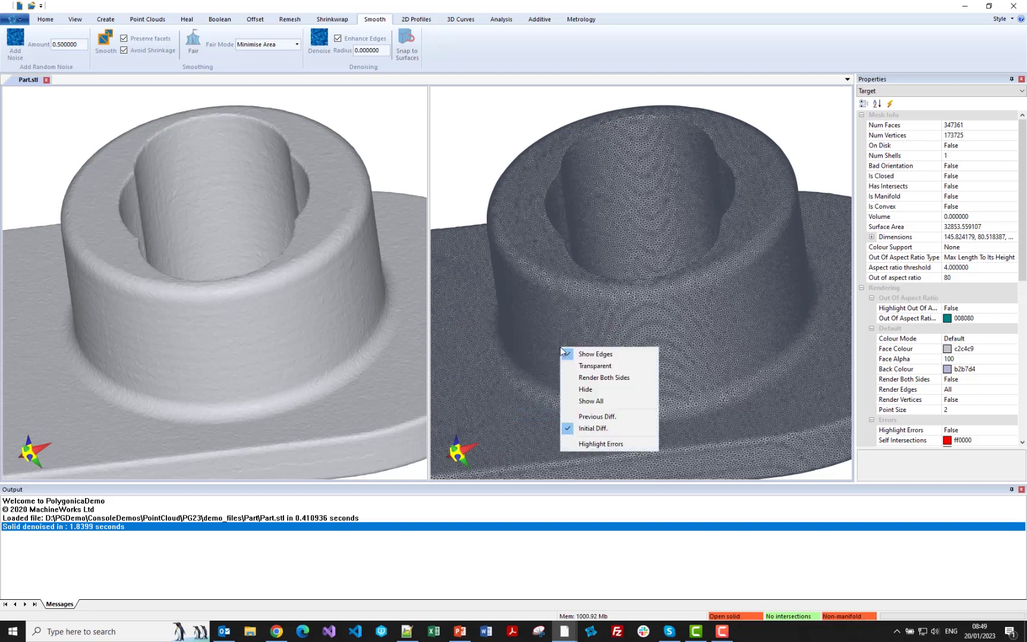
pyautogui.click(577, 352)
pyautogui.rightClick(577, 351)
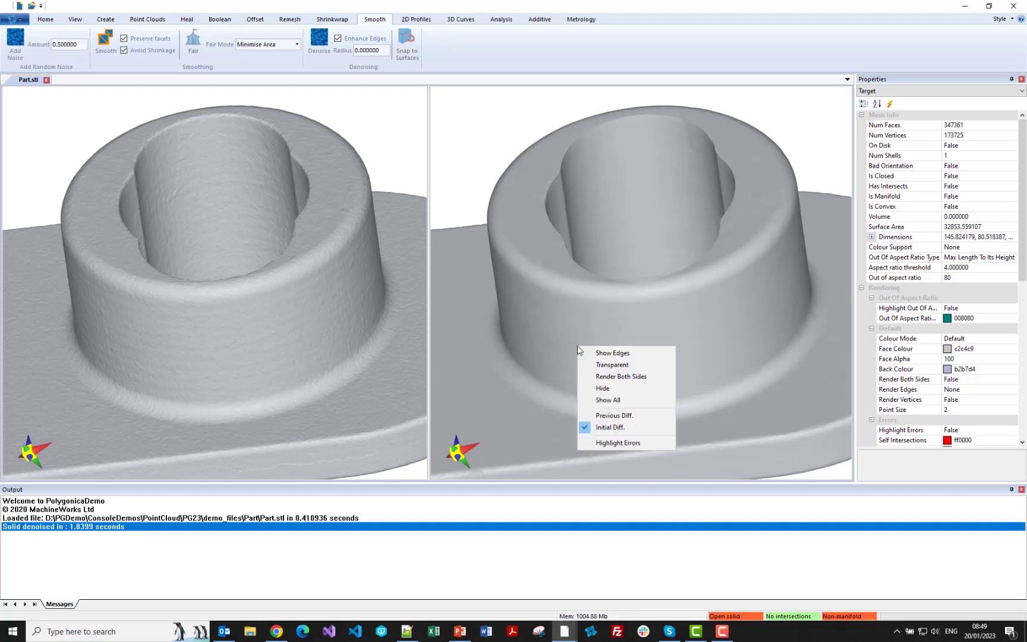
pyautogui.click(594, 426)
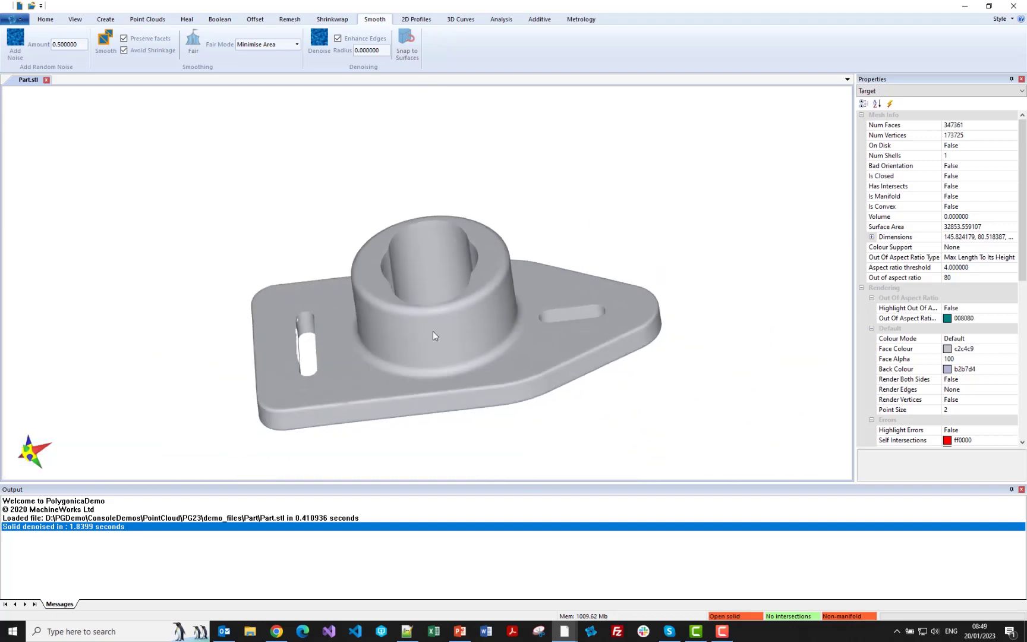
# Rotate the part slightly with the transform gizmo and shift it along one axis
pyautogui.click(433, 335)
pyautogui.moveTo(470, 318); pyautogui.dragTo(669, 166)
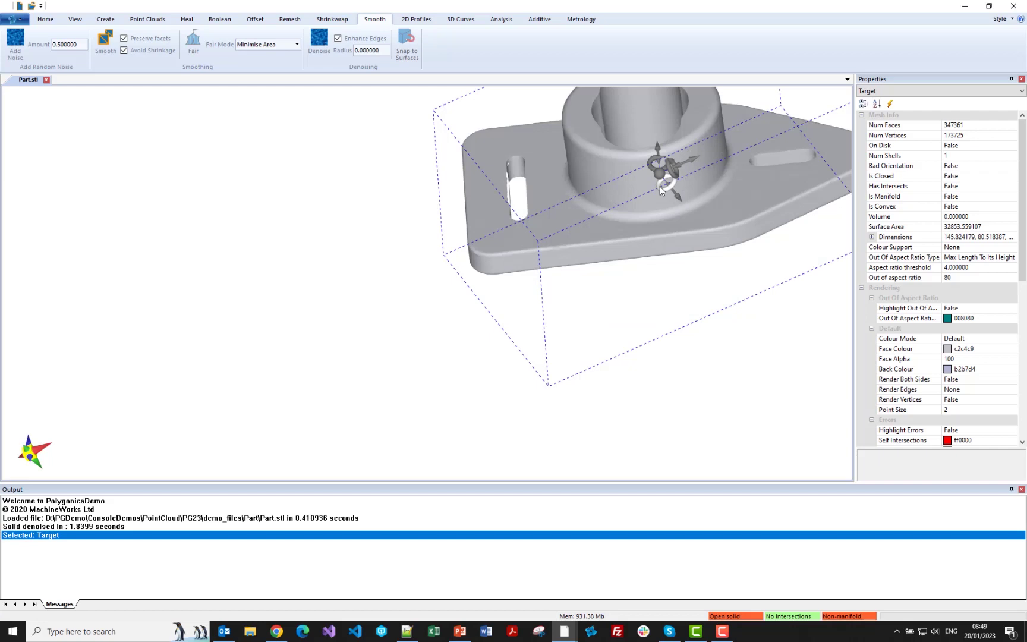
pyautogui.moveTo(661, 190); pyautogui.dragTo(859, 193)
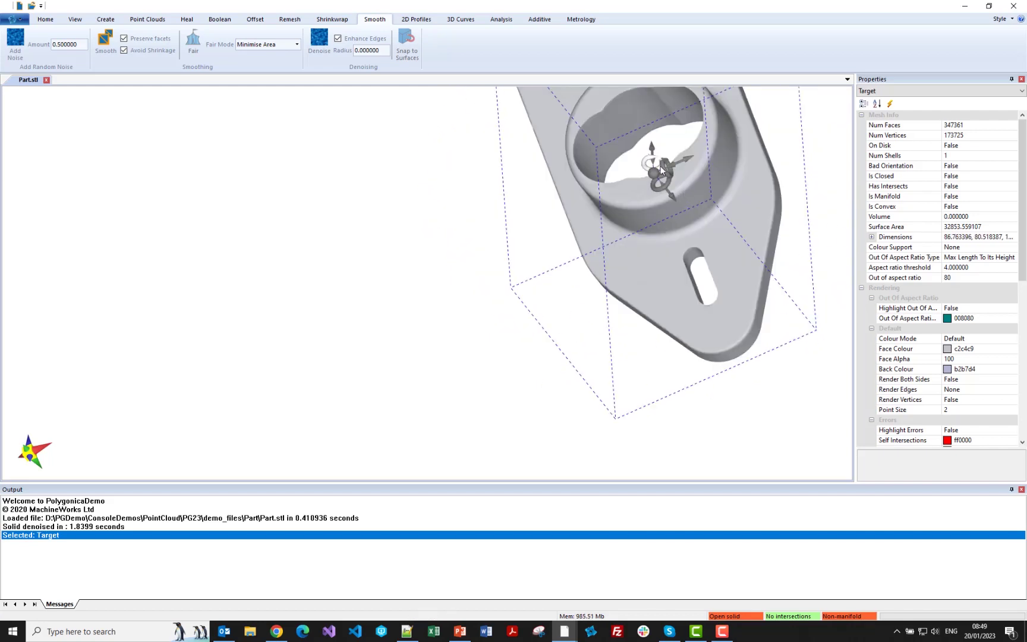
pyautogui.moveTo(662, 166); pyautogui.dragTo(665, 227)
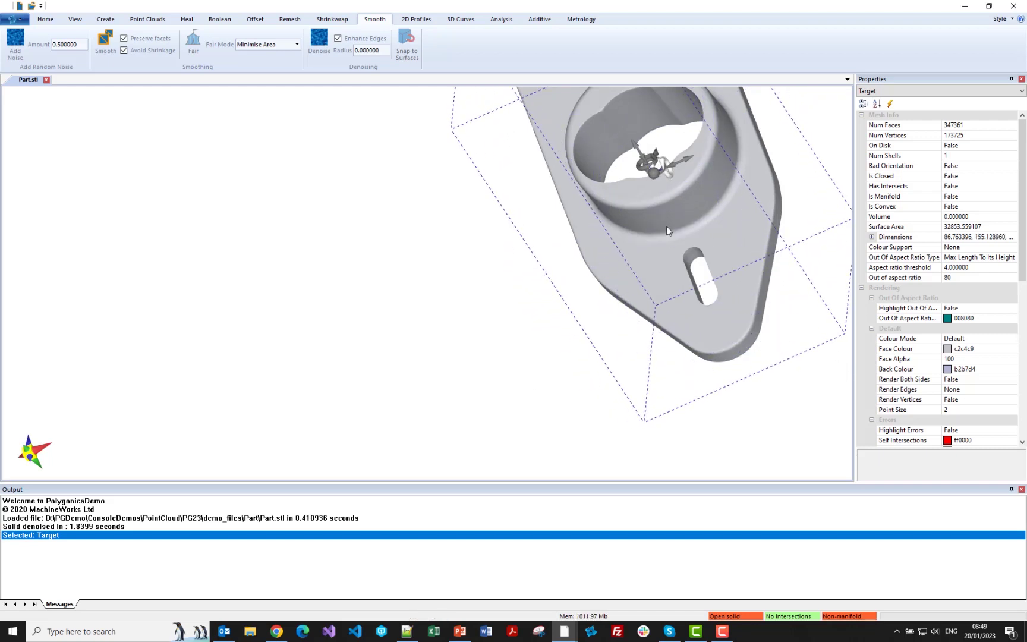
pyautogui.moveTo(681, 179); pyautogui.dragTo(786, 134)
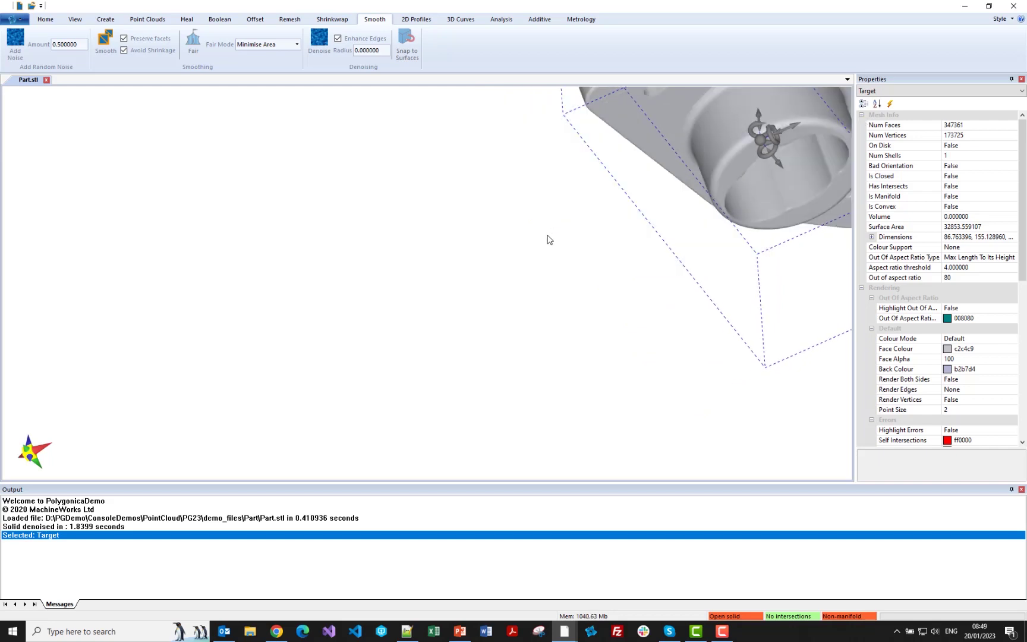
pyautogui.moveTo(639, 190); pyautogui.dragTo(565, 286, button='middle')
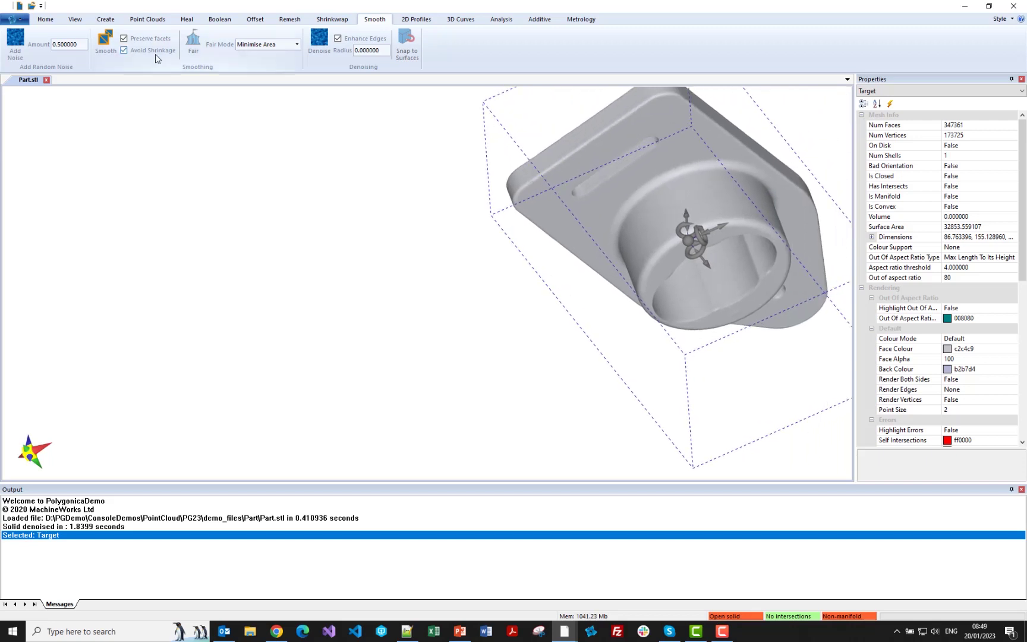
# Add point sets set1.xyz through set20.xyz from the Point Clouds tab
pyautogui.click(46, 19)
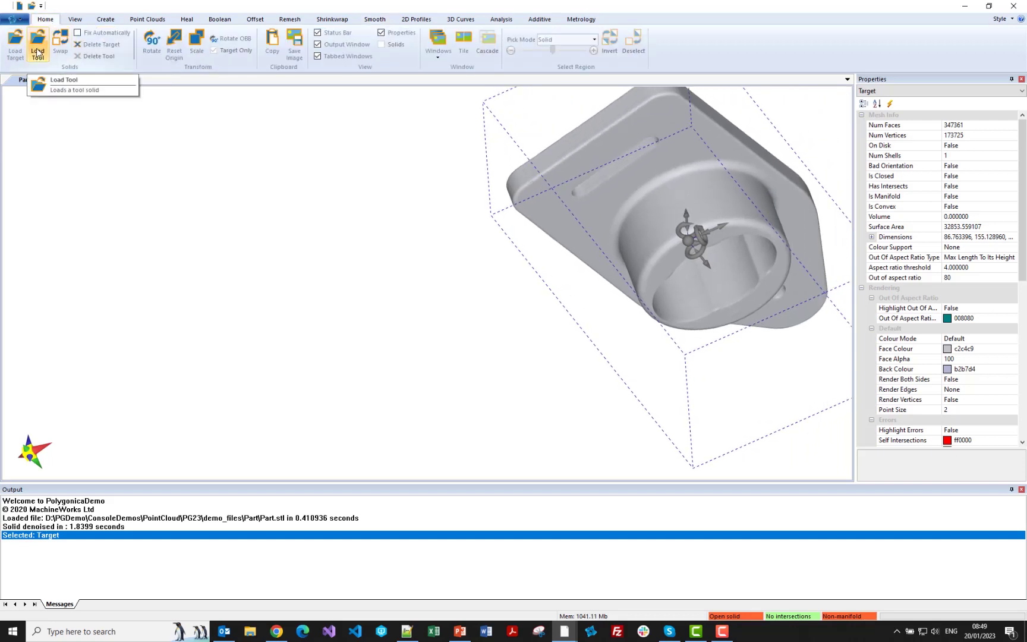
pyautogui.click(147, 19)
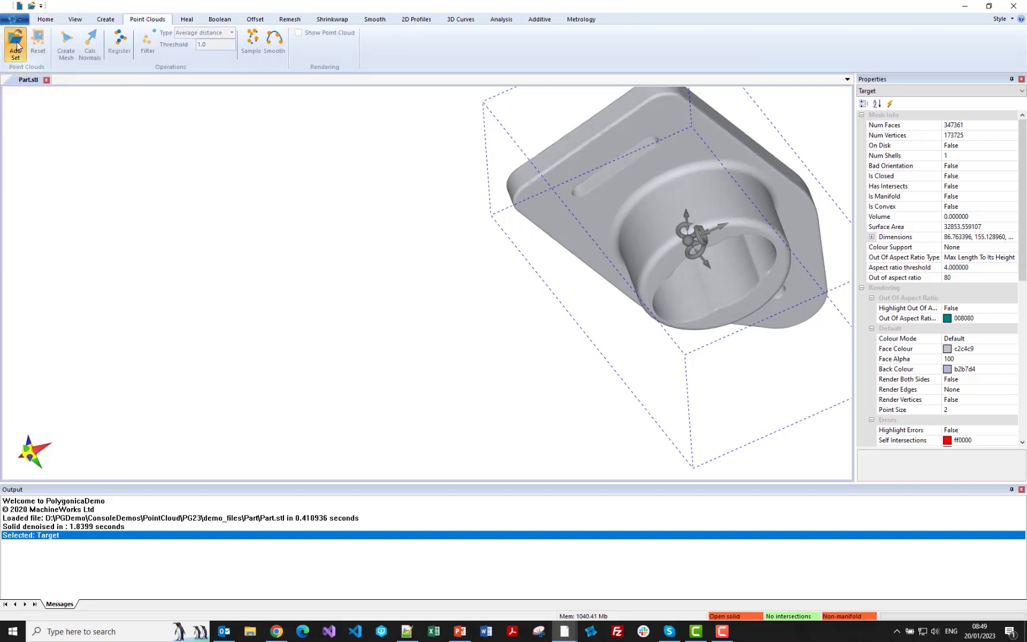
pyautogui.click(17, 46)
pyautogui.click(447, 252)
pyautogui.scroll(-3, 449, 267)
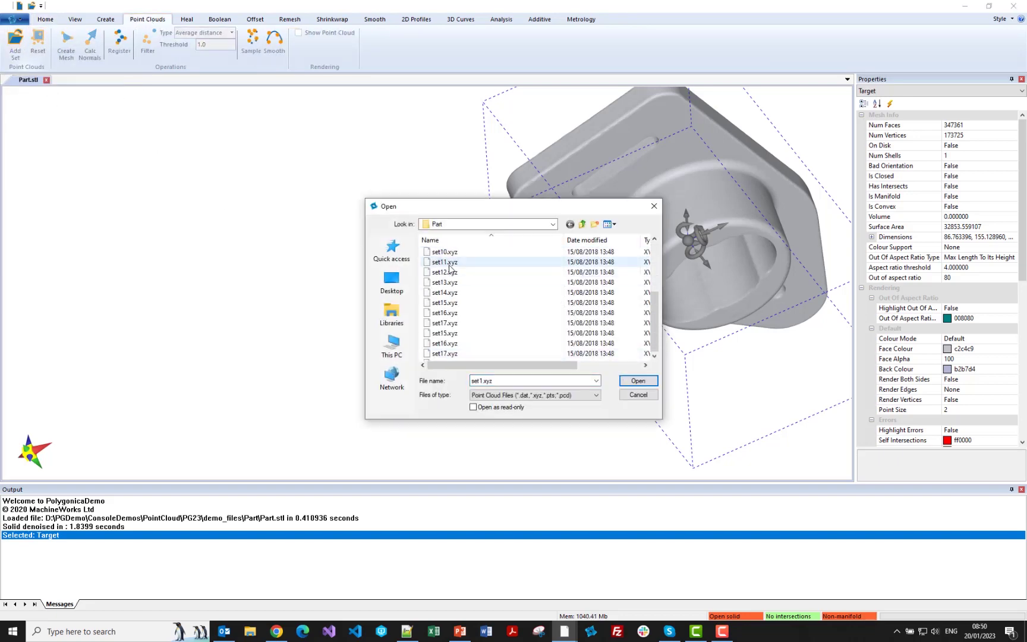
pyautogui.keyDown('shift'); pyautogui.click(447, 353); pyautogui.keyUp('shift')
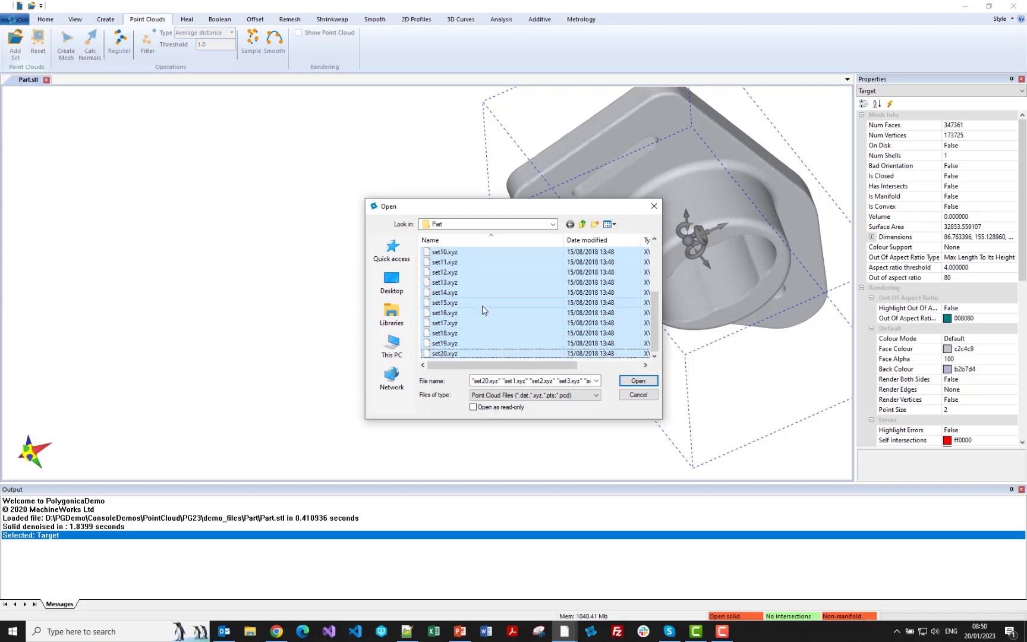
pyautogui.click(633, 381)
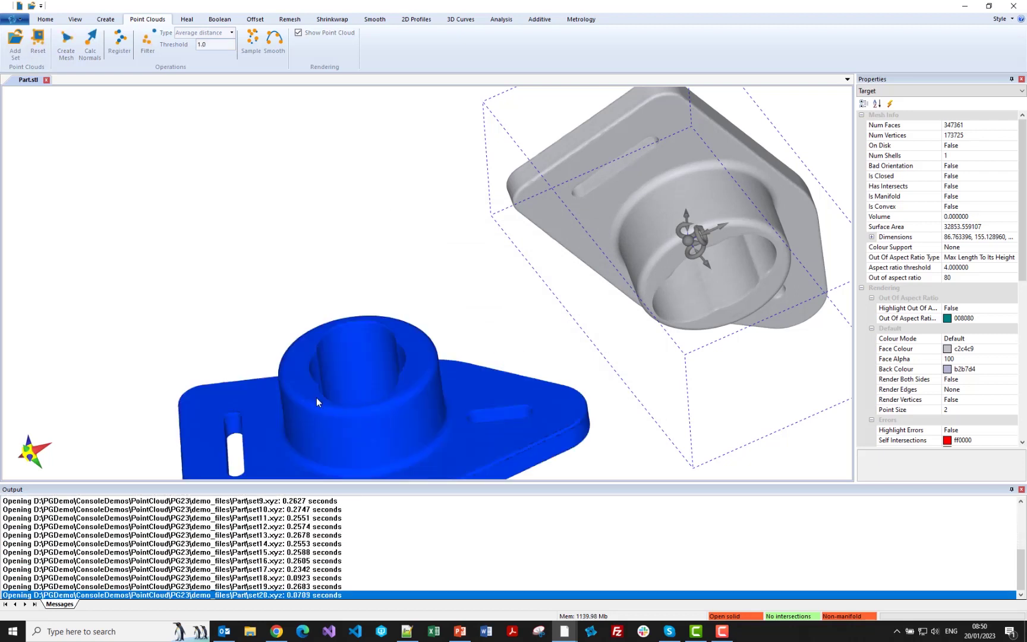
# Pan, zoom and orbit to inspect the blue point cloud beside the grey part
pyautogui.moveTo(317, 398); pyautogui.dragTo(285, 270, button='middle')
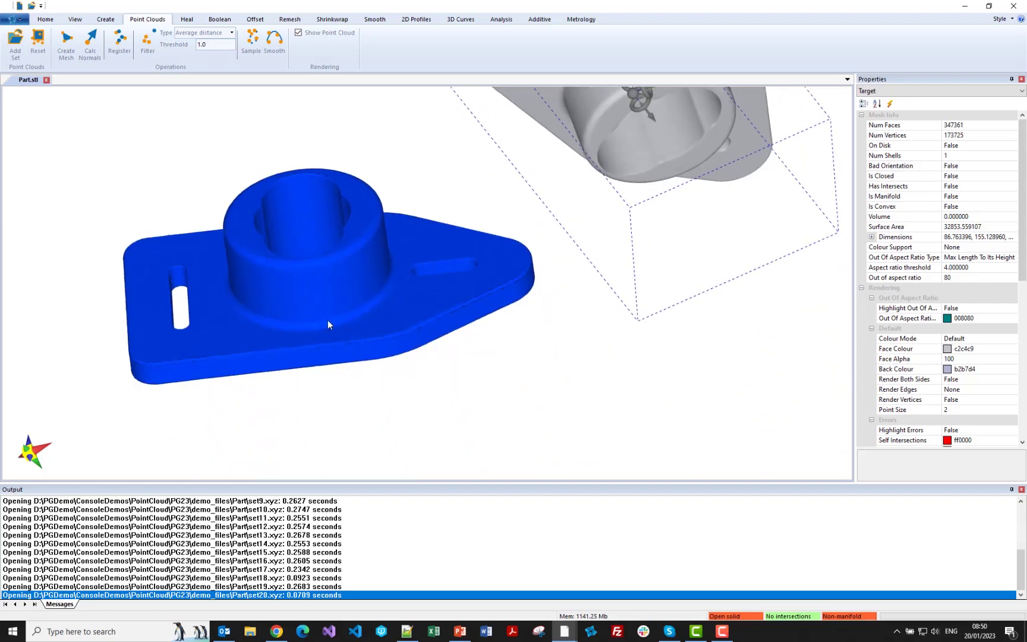
pyautogui.scroll(10, 328, 320)
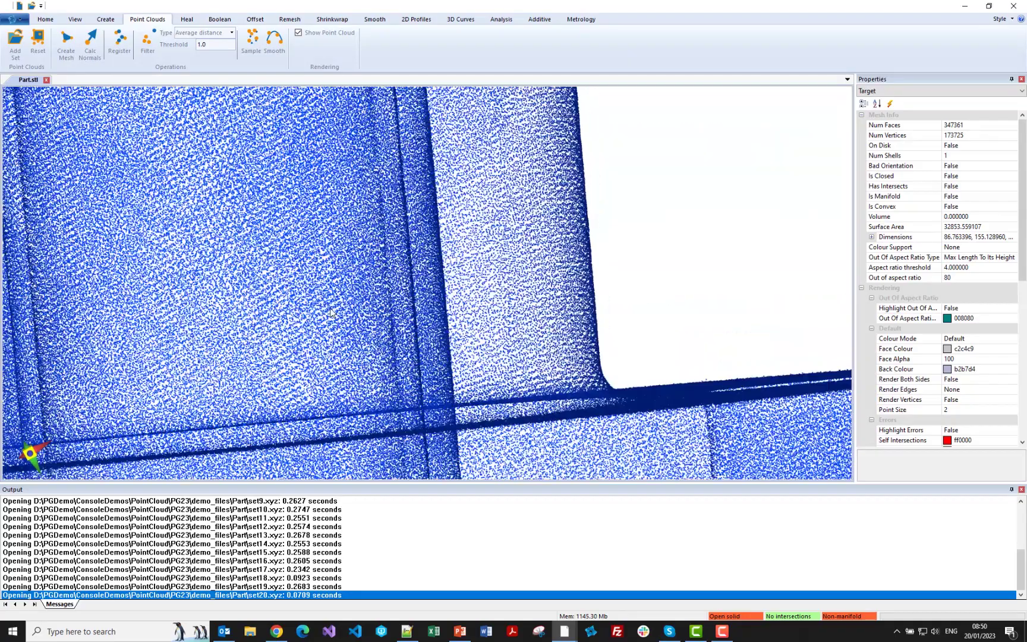
pyautogui.scroll(-8, 330, 312)
pyautogui.scroll(4, 447, 387)
pyautogui.scroll(-4, 447, 387)
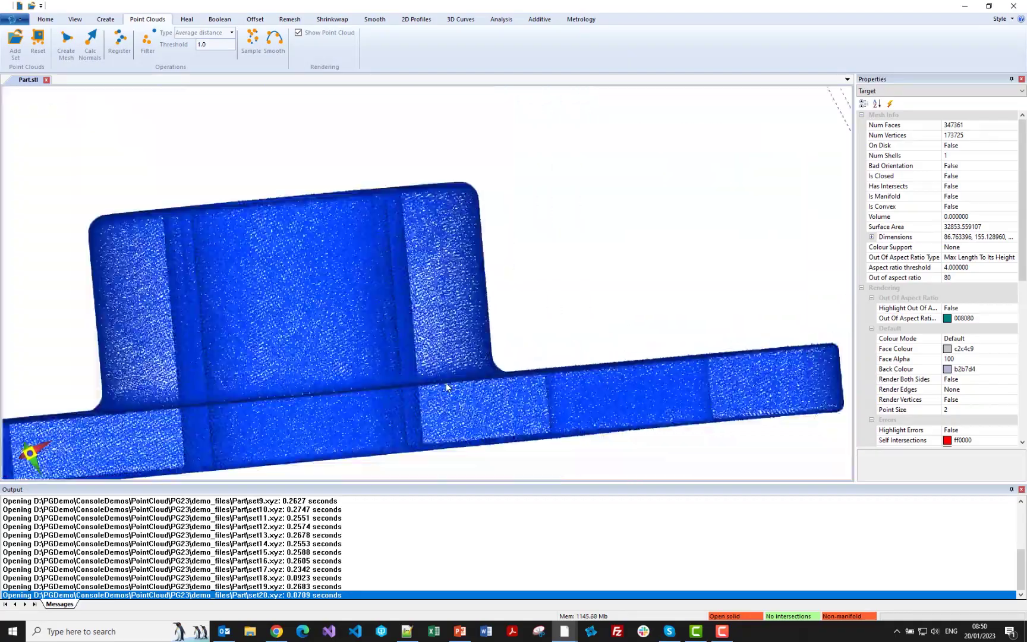
pyautogui.scroll(-4, 447, 387)
pyautogui.moveTo(388, 352); pyautogui.dragTo(312, 353)
pyautogui.scroll(8, 290, 358)
pyautogui.scroll(-8, 334, 369)
pyautogui.scroll(-3, 319, 359)
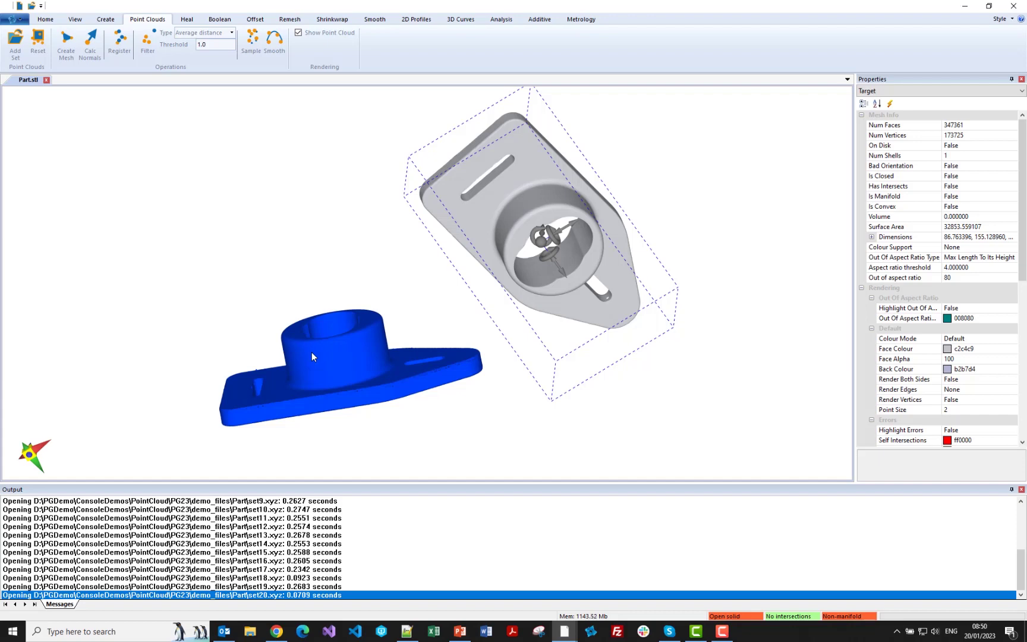
# Review the point cloud against the part, then bring up the Metrology tools
pyautogui.moveTo(329, 358); pyautogui.dragTo(308, 384, button='middle')
pyautogui.scroll(-2, 291, 382)
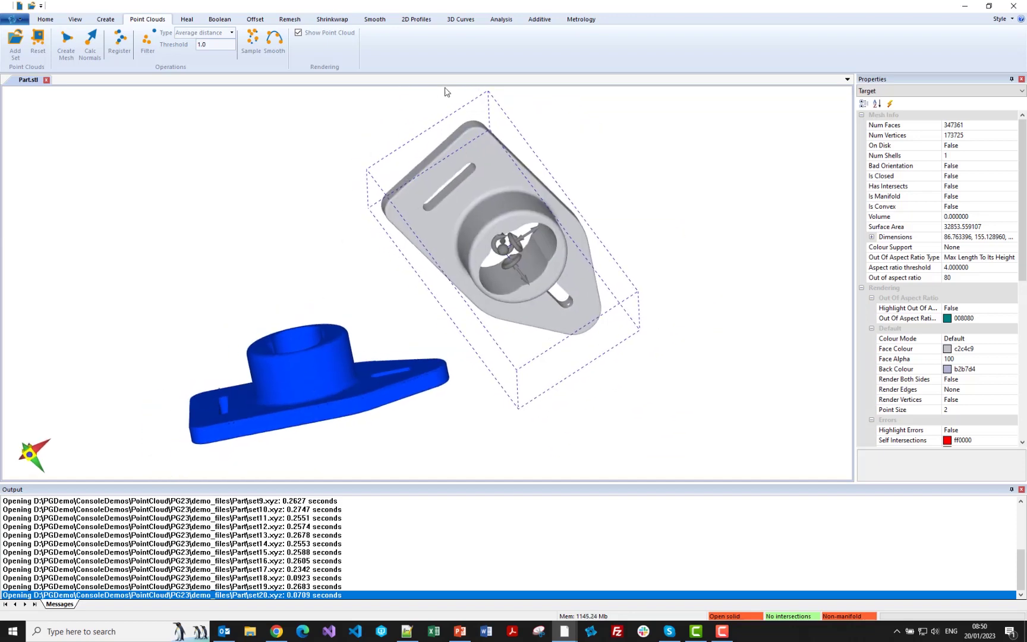
pyautogui.click(541, 21)
# Register the grey part mesh onto the blue point cloud
pyautogui.click(574, 21)
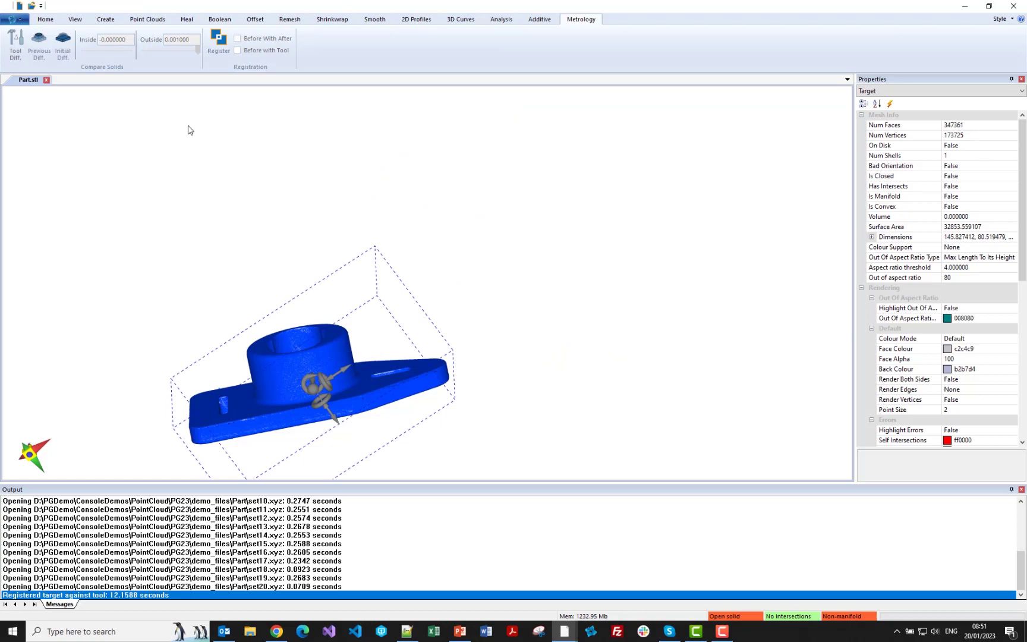
pyautogui.moveTo(308, 366); pyautogui.dragTo(412, 247, button='middle')
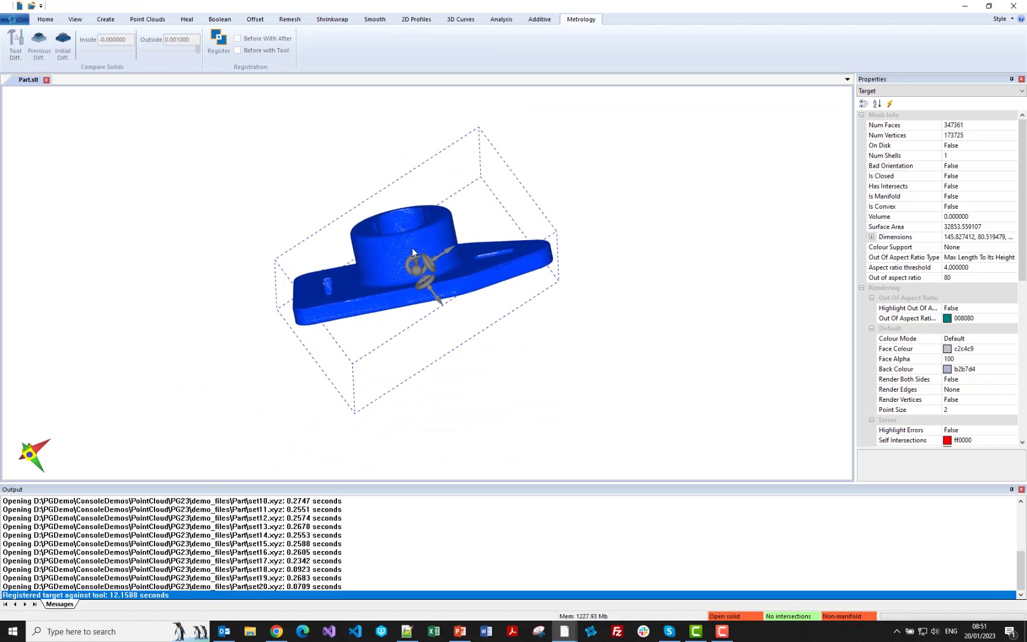
pyautogui.scroll(2, 413, 250)
pyautogui.scroll(6, 412, 252)
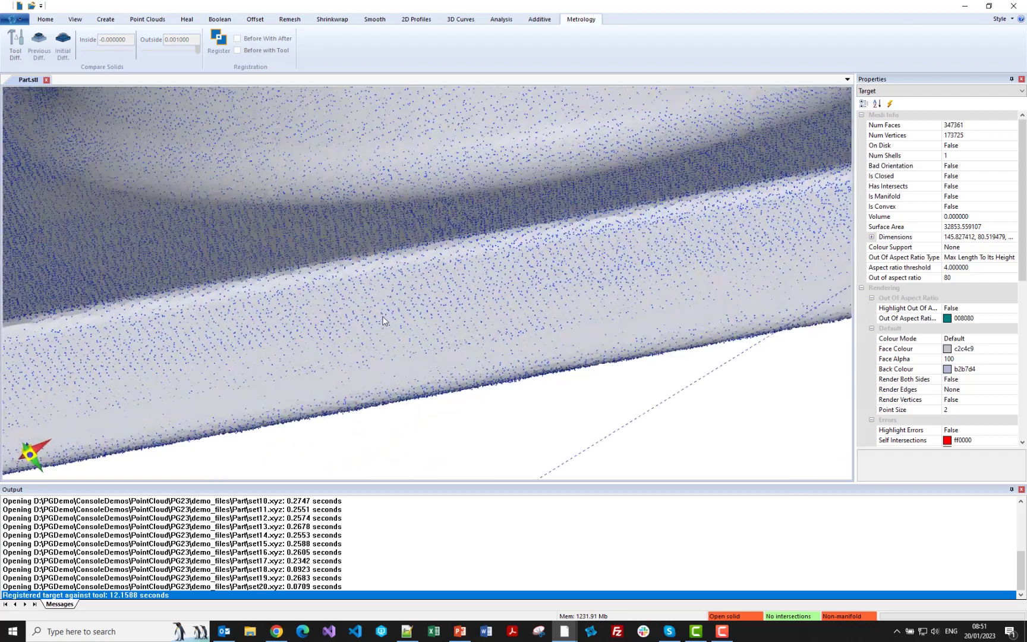
pyautogui.moveTo(382, 321); pyautogui.dragTo(418, 313)
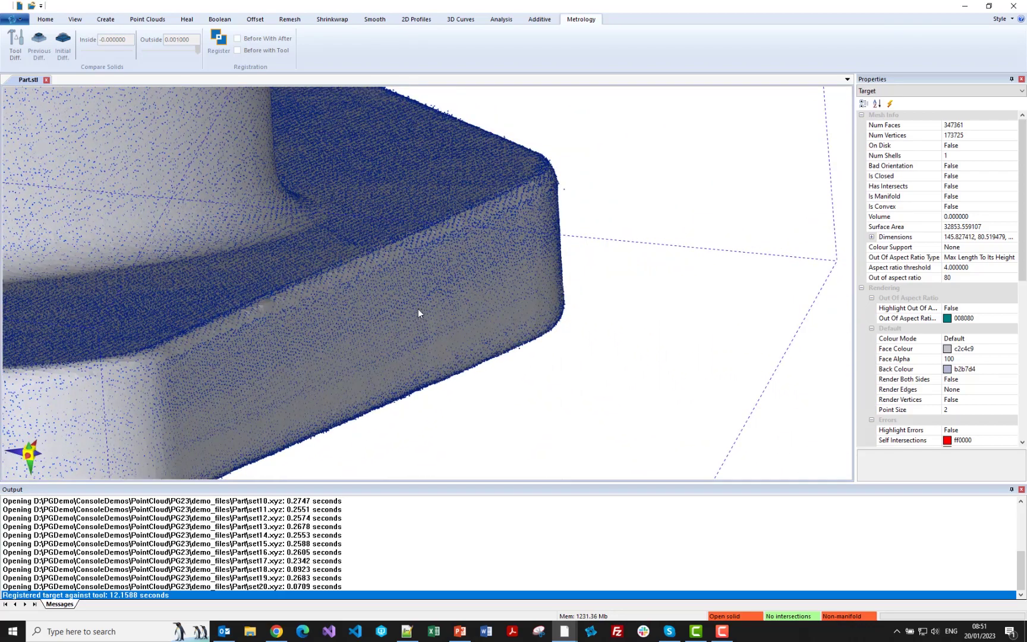
pyautogui.scroll(3, 410, 310)
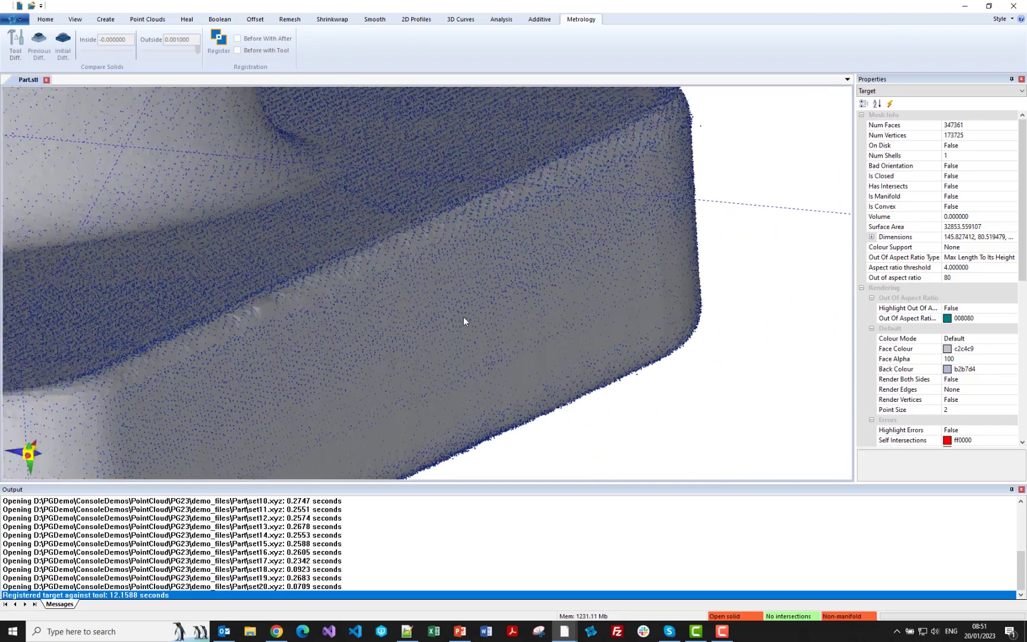
pyautogui.moveTo(463, 321); pyautogui.dragTo(384, 391)
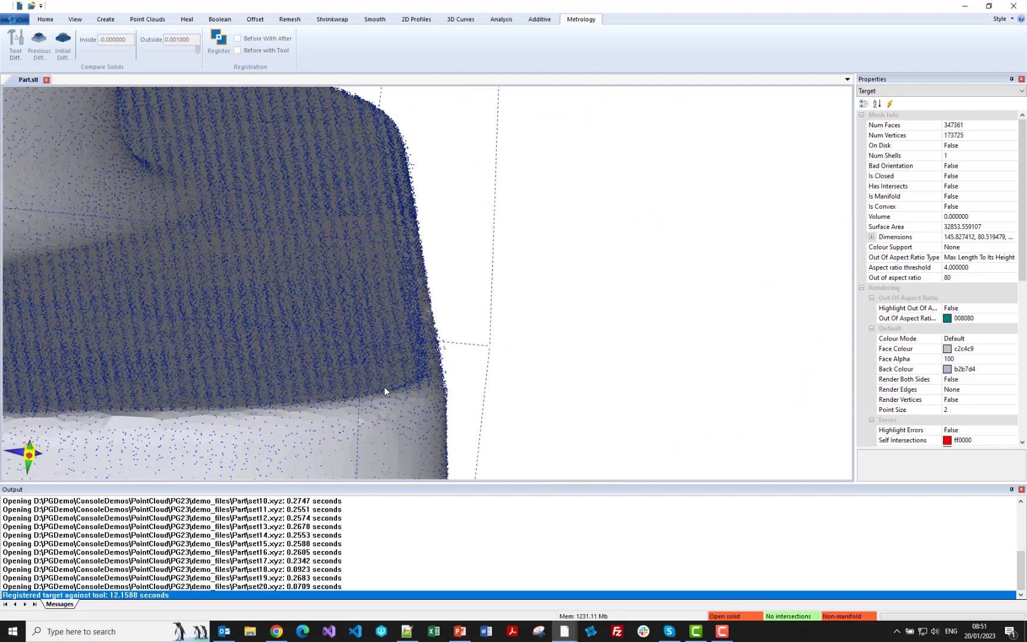
pyautogui.rightClick(371, 440)
# Make the part mesh transparent and orbit to see scan points over the whole part
pyautogui.click(385, 458)
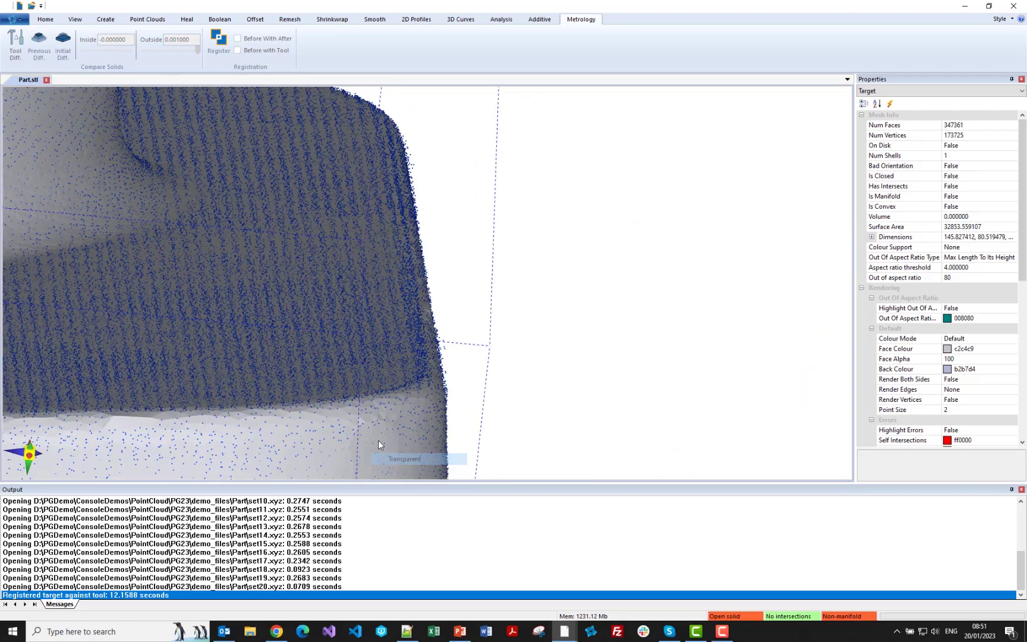
pyautogui.moveTo(377, 434); pyautogui.dragTo(376, 386)
pyautogui.scroll(-5, 376, 391)
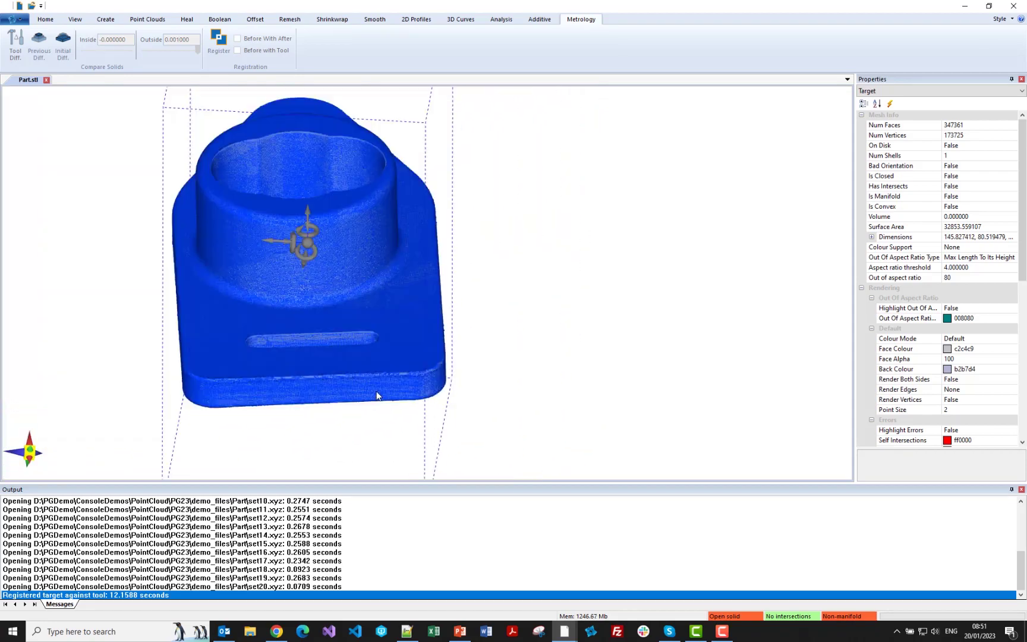
pyautogui.moveTo(380, 338); pyautogui.dragTo(369, 365)
pyautogui.scroll(-3, 381, 365)
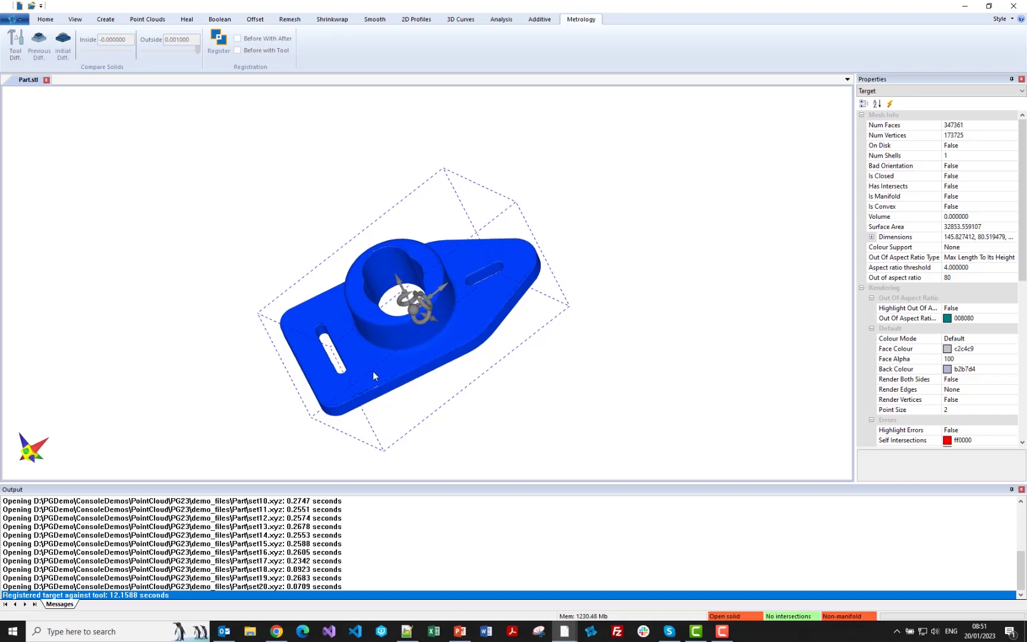
# Deselect the part and review blue points covering the boss, slots and rounded edges
pyautogui.click(224, 279)
pyautogui.moveTo(305, 360); pyautogui.dragTo(309, 321, button='middle')
pyautogui.scroll(5, 368, 303)
pyautogui.moveTo(376, 313); pyautogui.dragTo(327, 334, button='middle')
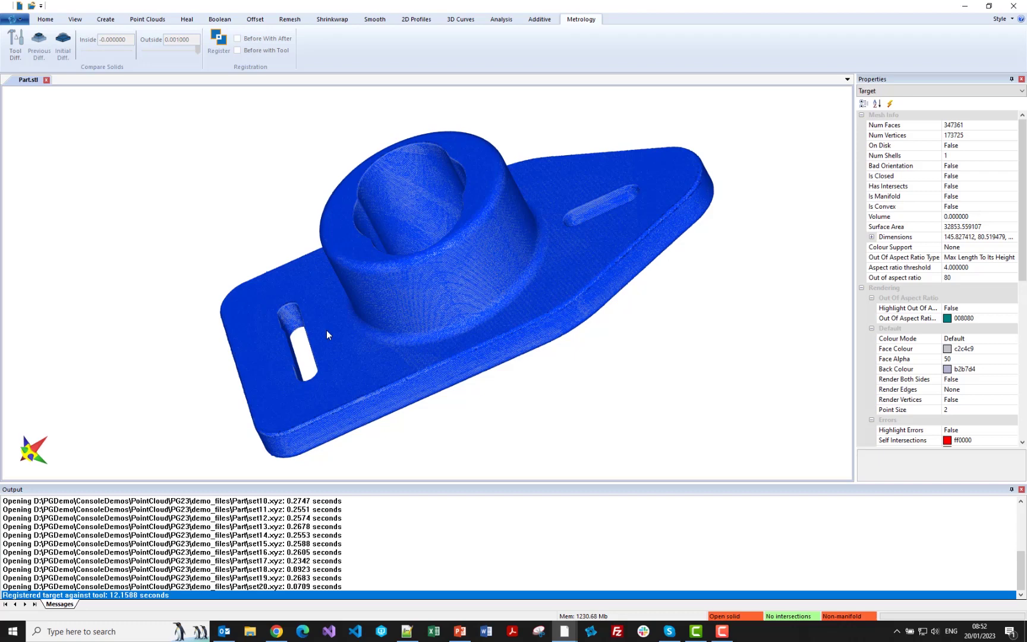
pyautogui.moveTo(334, 327); pyautogui.dragTo(333, 344, button='middle')
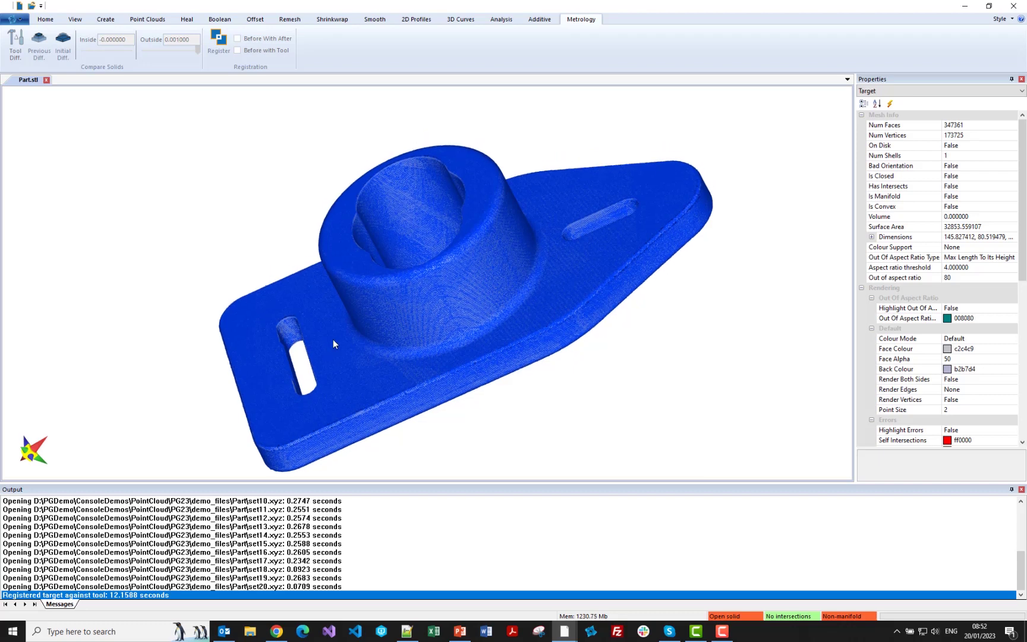